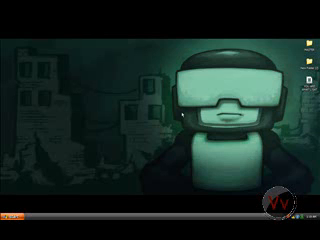
Step: Create a new desktop text document and type AmpedFear and Youtube.com/AmpedFear on separate lines
right_click(184, 84)
mouse_move(200, 141)
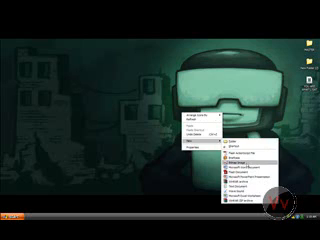
left_click(240, 186)
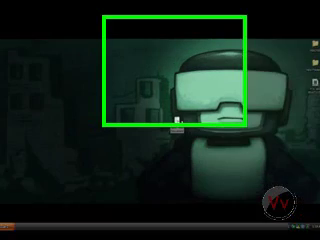
double_click(178, 120)
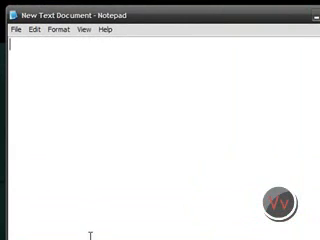
type("AmpedFear")
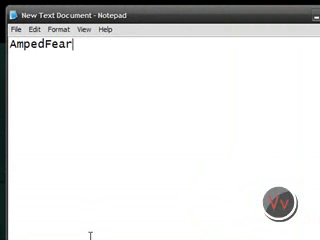
type("!!!")
key("BackSpace")
key("BackSpace")
key("BackSpace")
key("BackSpace")
key("BackSpace")
key("Return")
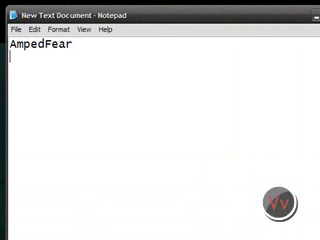
key("Return")
type("uotu")
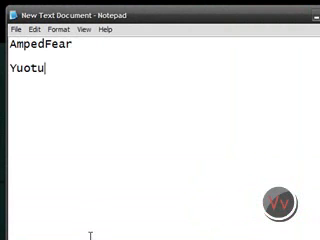
key("BackSpace")
key("BackSpace")
key("BackSpace")
key("BackSpace")
type("Yo")
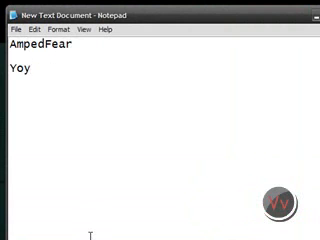
type("utub")
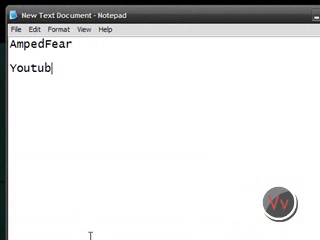
type("e.com/Amped")
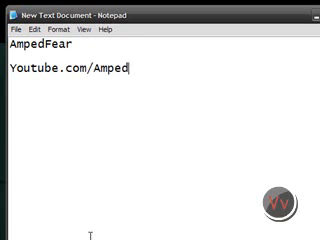
type("Fear")
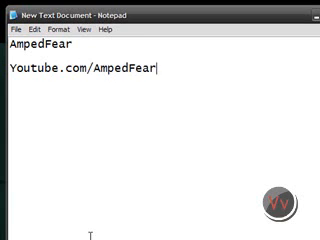
Step: Select all the note's text and drag the Notepad window down and to the right
key("ctrl+a")
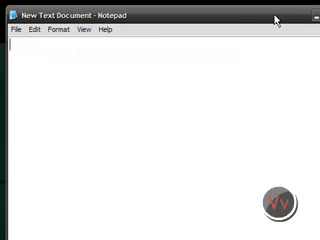
mouse_move(276, 18)
left_mouse_down()
mouse_move(106, 52)
mouse_move(128, 55)
mouse_move(130, 60)
left_mouse_up()
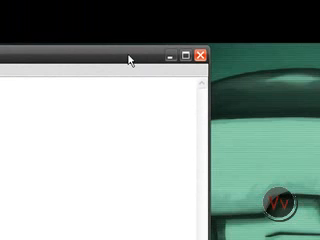
left_click_drag(130, 60, 154, 60)
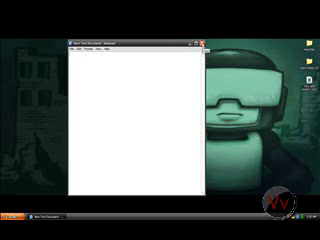
Step: Close Notepad without saving the blank New Text Document
left_click(199, 42)
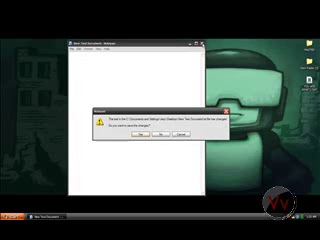
left_click(160, 133)
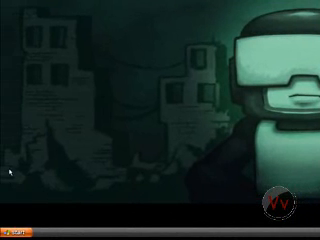
Step: Reach the Folder Options View settings from My Computer's Tools menu
left_click(15, 231)
left_click(88, 93)
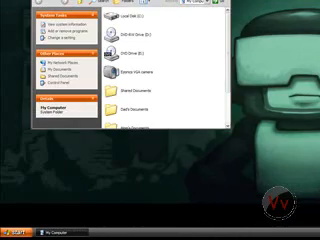
left_click(118, 2)
left_click(107, 17)
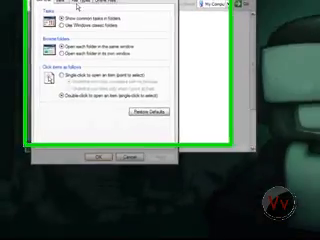
left_click(50, 3)
left_click_drag(223, 125, 220, 190)
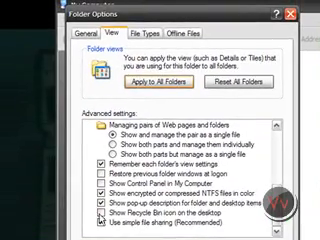
Step: Enable 'Show Recycle Bin icon on the desktop', apply it and close My Computer
left_click(155, 212)
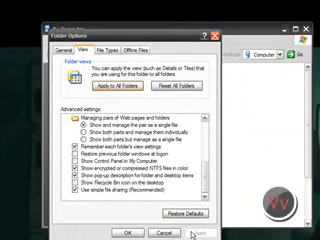
left_click(100, 183)
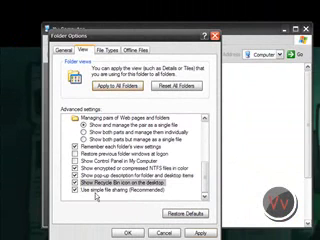
left_click(200, 233)
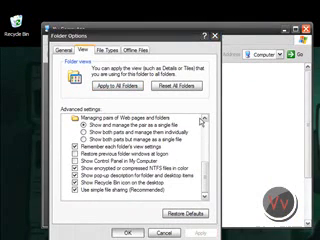
left_click(128, 233)
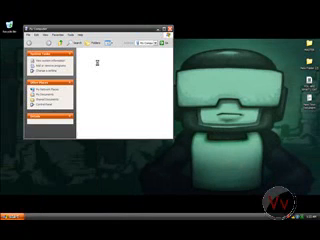
left_click(168, 38)
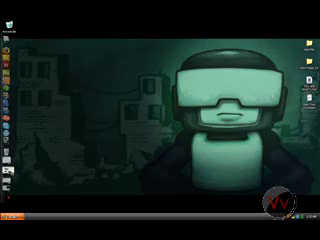
Step: Review the registry text in the YouTube description, then show the desktop
left_click(7, 170)
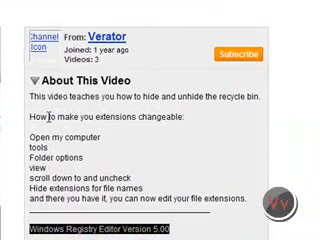
scroll(48, 117, "up", 2)
left_click_drag(126, 76, 90, 76)
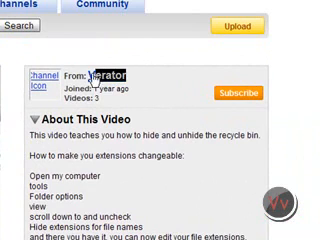
left_click(143, 80)
scroll(128, 165, "down", 4)
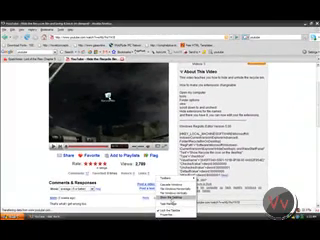
left_click(183, 199)
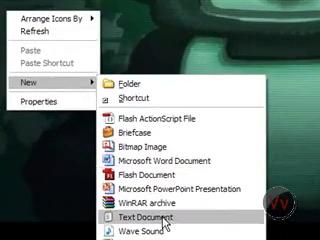
Step: Create a desktop text document named Recycle.txt and open it in Notepad
left_click(146, 217)
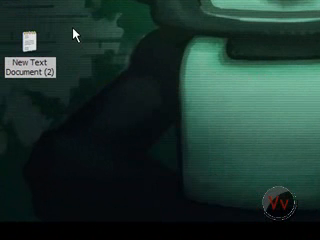
right_click(44, 72)
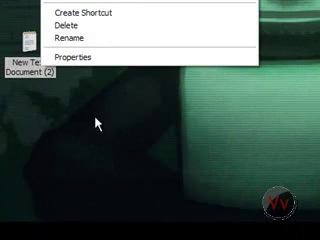
left_click(101, 41)
type("Re")
type("cyc")
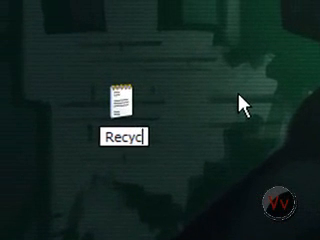
type("le.t")
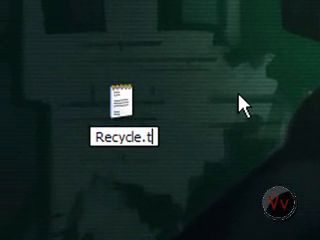
type("xt")
key("Return")
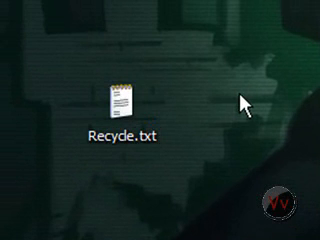
double_click(125, 105)
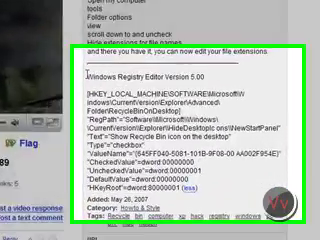
Step: Copy the Windows Registry Editor script from the description and paste it into Recycle.txt
left_click_drag(179, 126, 224, 126)
left_click_drag(157, 43, 208, 48)
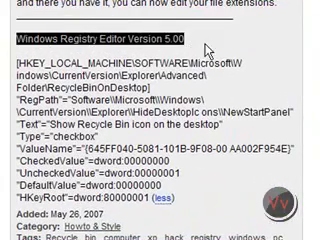
left_click(165, 32)
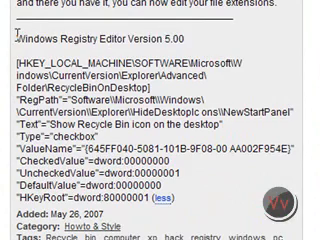
left_click_drag(16, 32, 145, 200)
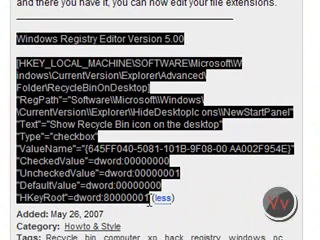
right_click(150, 198)
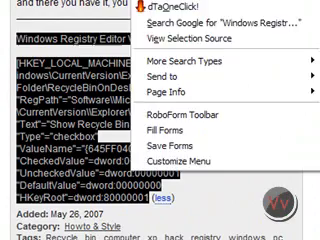
key("ctrl+c")
key("alt+Tab")
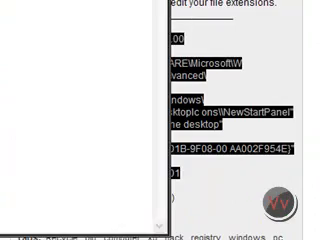
key("ctrl+v")
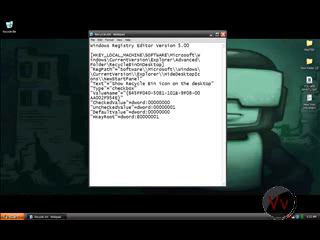
Step: Maximize the Notepad window holding the pasted script
double_click(150, 34)
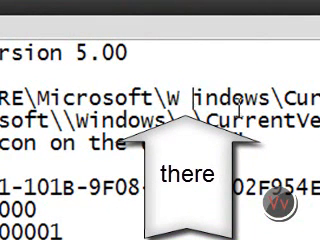
Step: Remove stray spaces so paths read Windows, Advanced\Folder, DesktopIcons, CurrentVersion and the GUID's 00AA
key("BackSpace")
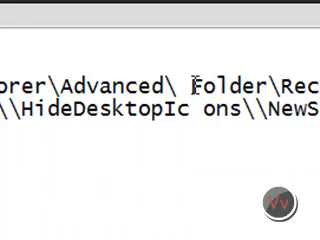
left_click(195, 85)
key("BackSpace")
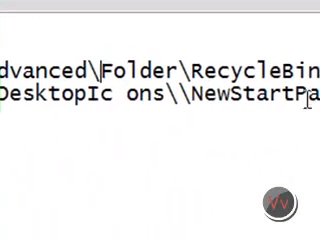
left_click(130, 93)
key("BackSpace")
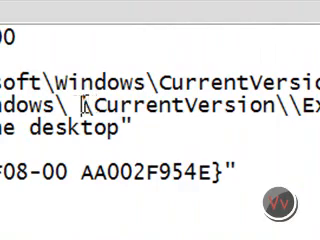
left_click(84, 104)
key("BackSpace")
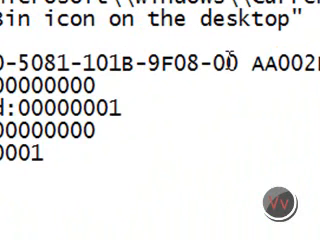
left_click(248, 77)
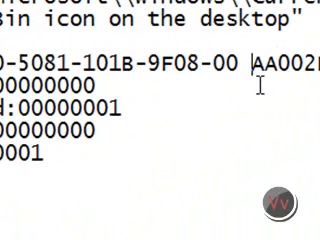
key("BackSpace")
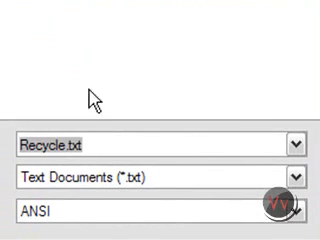
Step: Replace the txt extension so the script saves as Recycle.reg
double_click(78, 146)
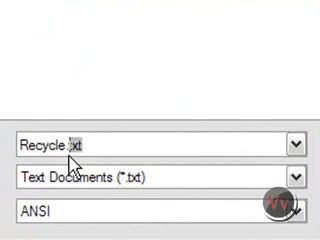
type("reg")
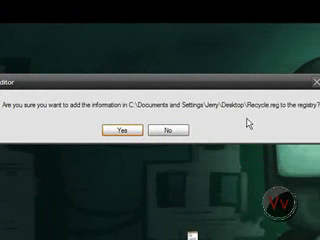
Step: Confirm merging Recycle.reg into the registry and move the result message aside
left_click(121, 131)
left_click_drag(124, 187, 8, 65)
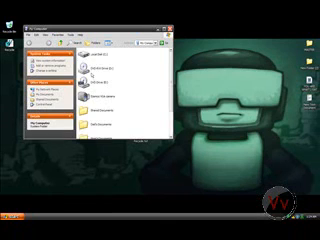
Step: Turn off 'Show Recycle Bin icon on the desktop' in Folder Options and apply it
left_click(76, 34)
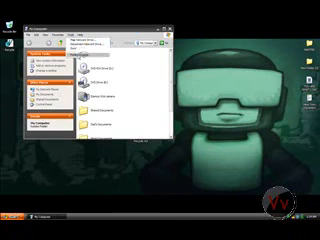
left_click(84, 52)
left_click(47, 40)
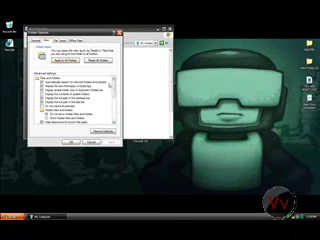
scroll(80, 95, "down", 3)
scroll(80, 95, "down", 3)
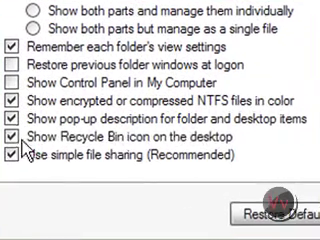
left_click(12, 137)
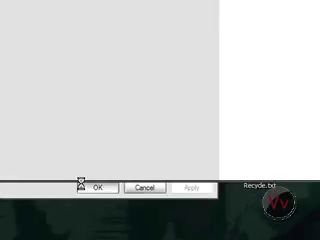
left_click(82, 186)
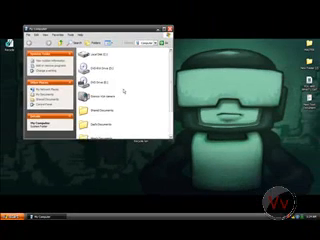
Step: Close My Computer and select the leftover file icons on the desktop
left_click(167, 30)
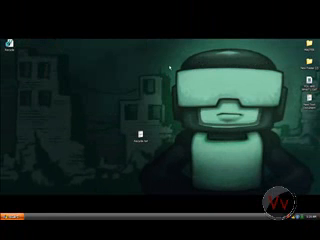
left_click_drag(200, 40, 2, 145)
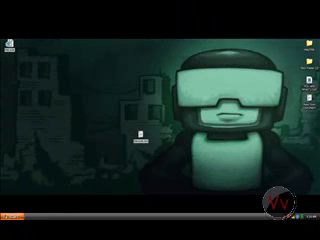
left_click_drag(8, 42, 120, 62)
right_click(116, 55)
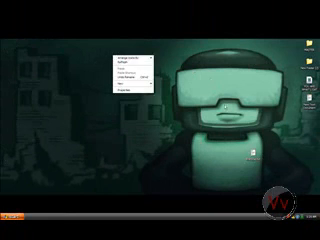
left_click(130, 100)
left_click_drag(90, 65, 88, 178)
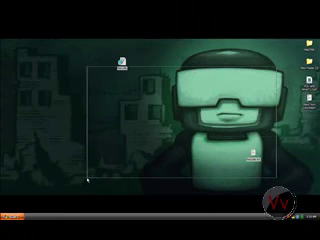
Step: Delete the selected desktop files and confirm the deletion
right_click(122, 65)
left_click(140, 132)
left_click(168, 126)
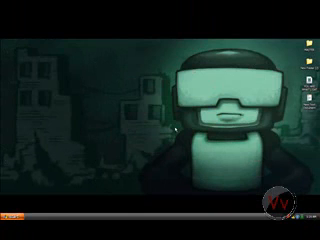